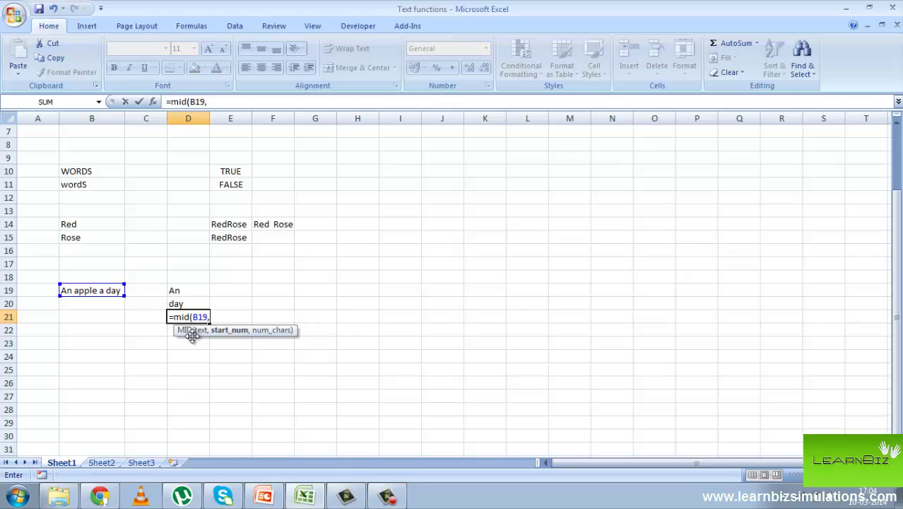
Step: Complete the MID formula in D21 so it extracts 5 characters from B19 starting at character 4
{"action": "type", "text": "4,5"}
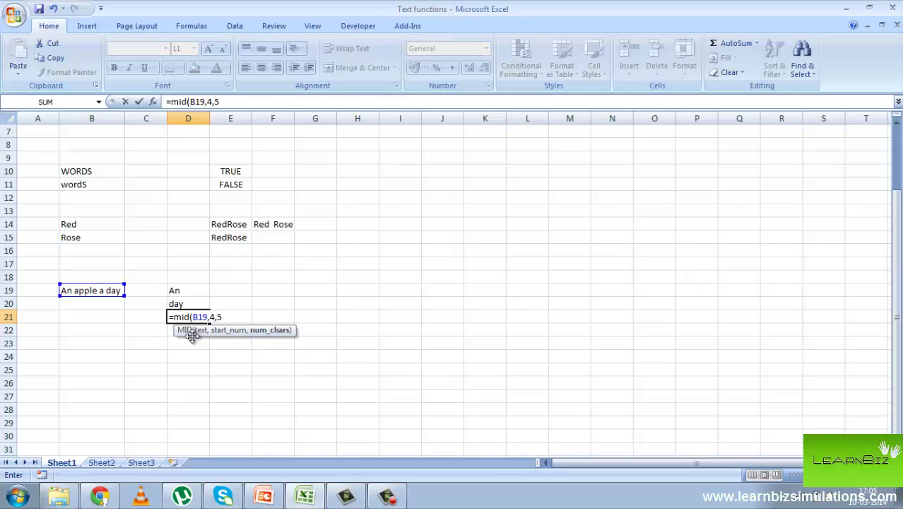
{"action": "type", "text": ")"}
{"action": "key", "text": "Return"}
{"action": "left_click", "coordinate": [242, 360]}
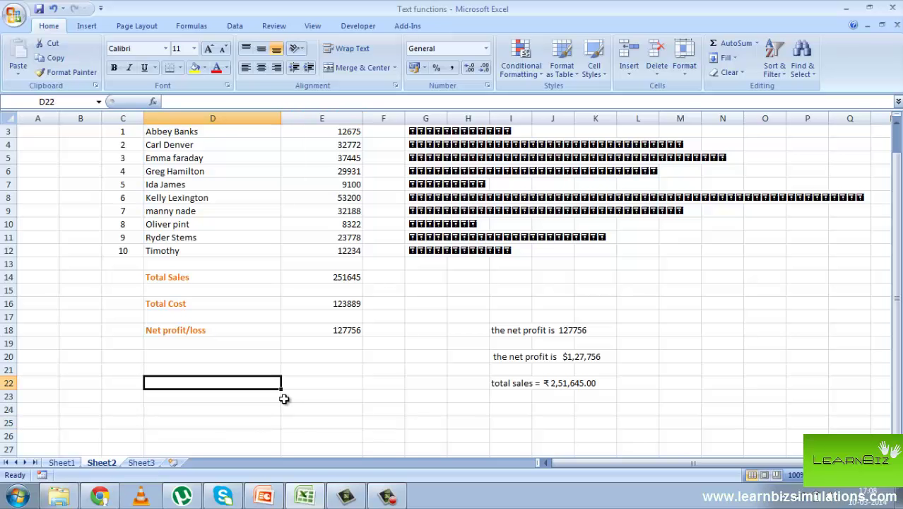
Step: Enter the formula =IF(E18<0,SUBSTITUTE(I18,"profit","loss"),"no loss") in cell D22 of Sheet2
{"action": "type", "text": "=if"}
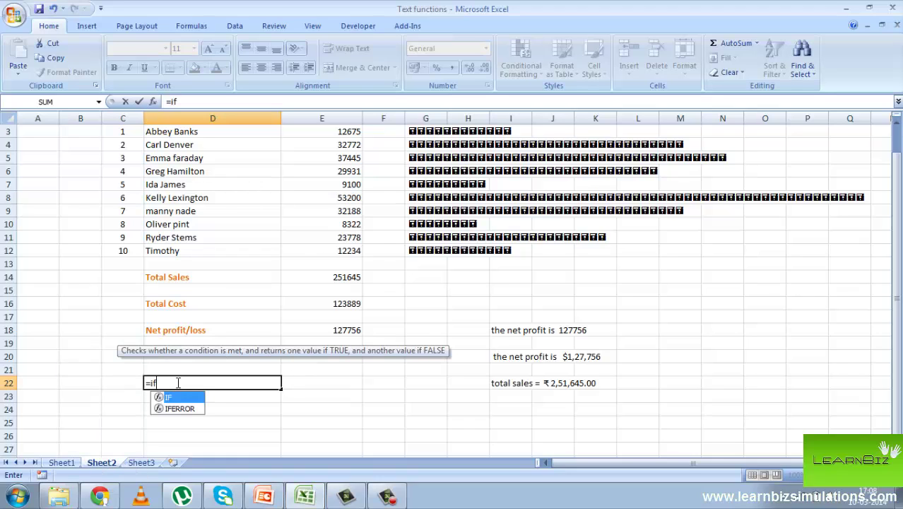
{"action": "type", "text": "("}
{"action": "left_click", "coordinate": [323, 325]}
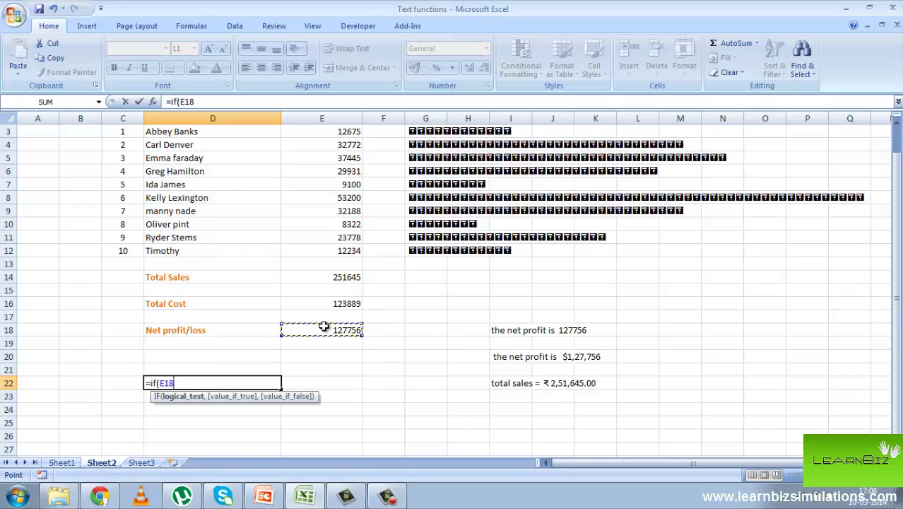
{"action": "type", "text": "<0,"}
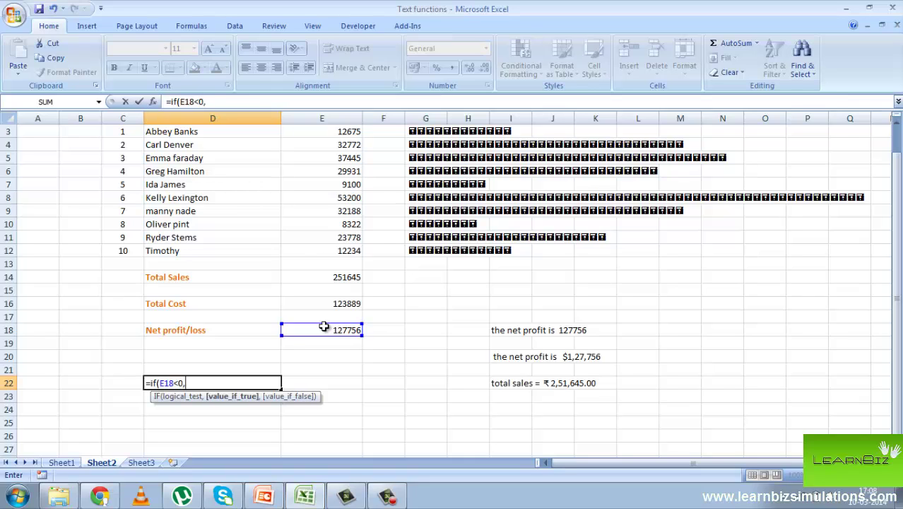
{"action": "type", "text": "su"}
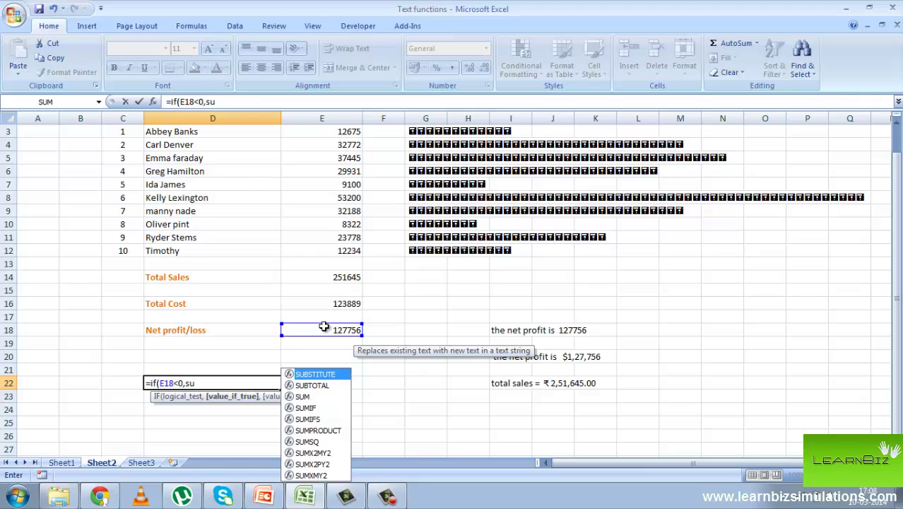
{"action": "type", "text": "b"}
{"action": "double_click", "coordinate": [233, 407]}
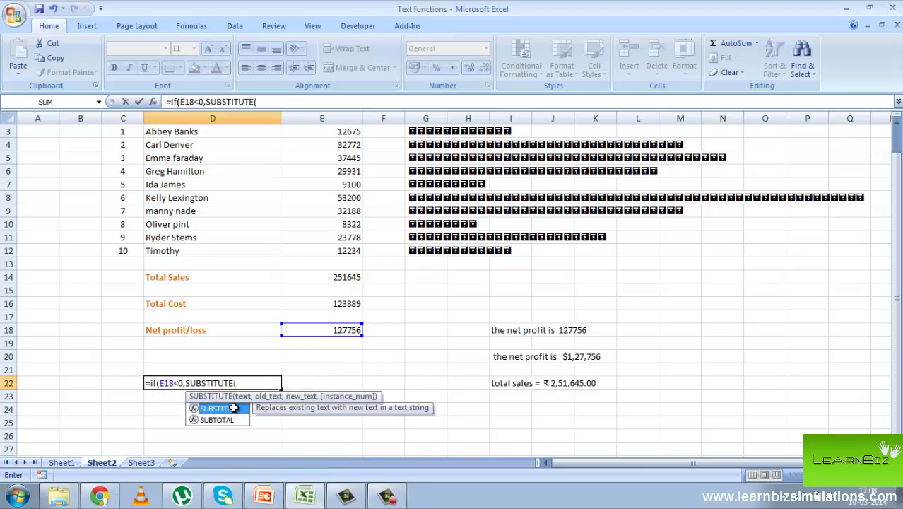
{"action": "left_click", "coordinate": [510, 330]}
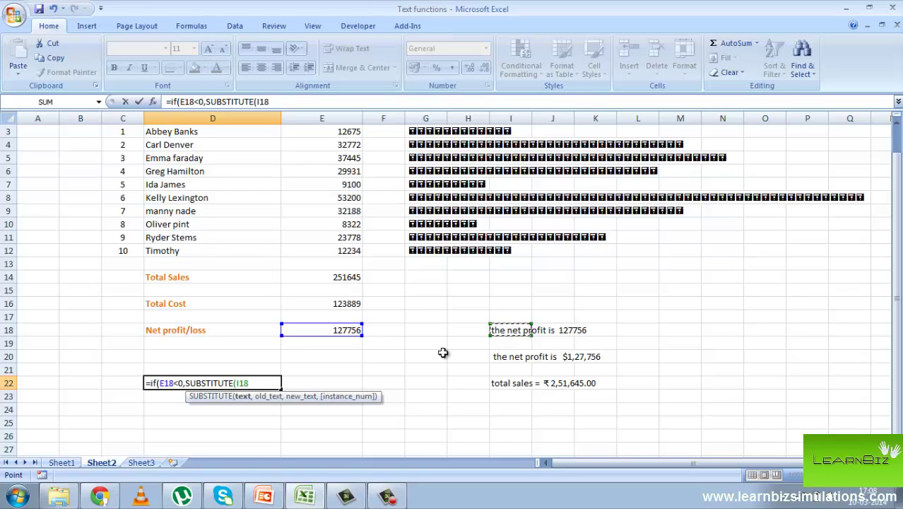
{"action": "type", "text": ",\"profit"}
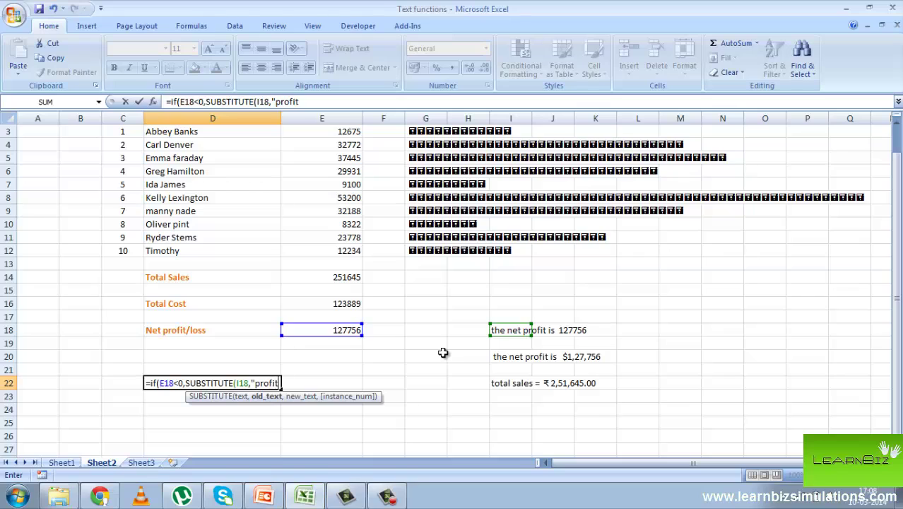
{"action": "type", "text": "\",\"loss"}
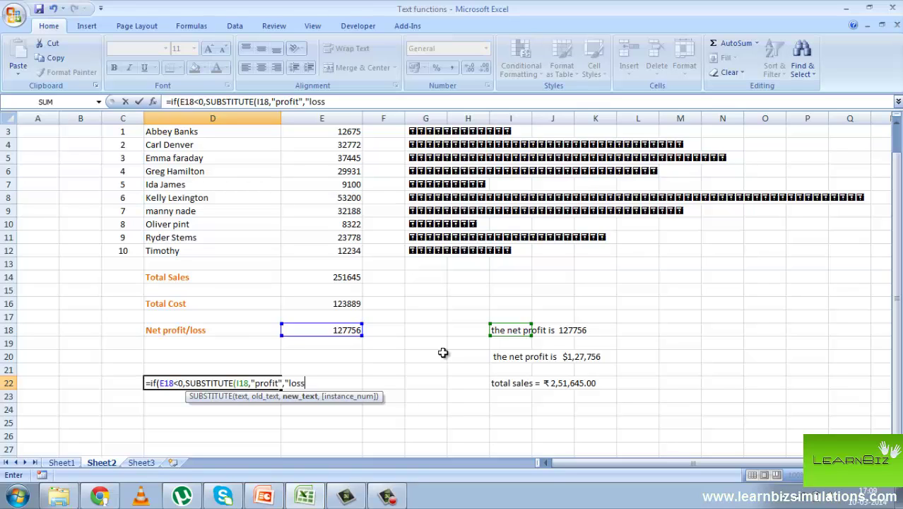
{"action": "type", "text": "\"),\"no"}
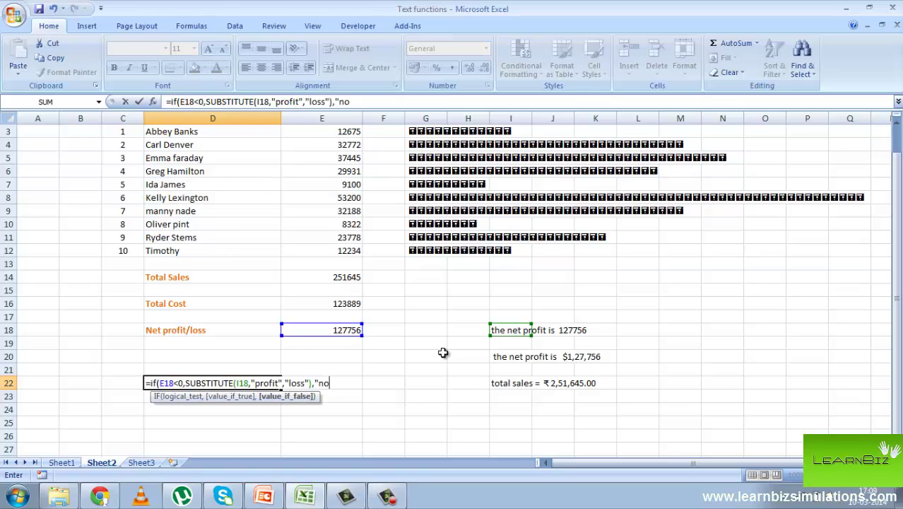
{"action": "type", "text": " loss\")"}
{"action": "key", "text": "Return"}
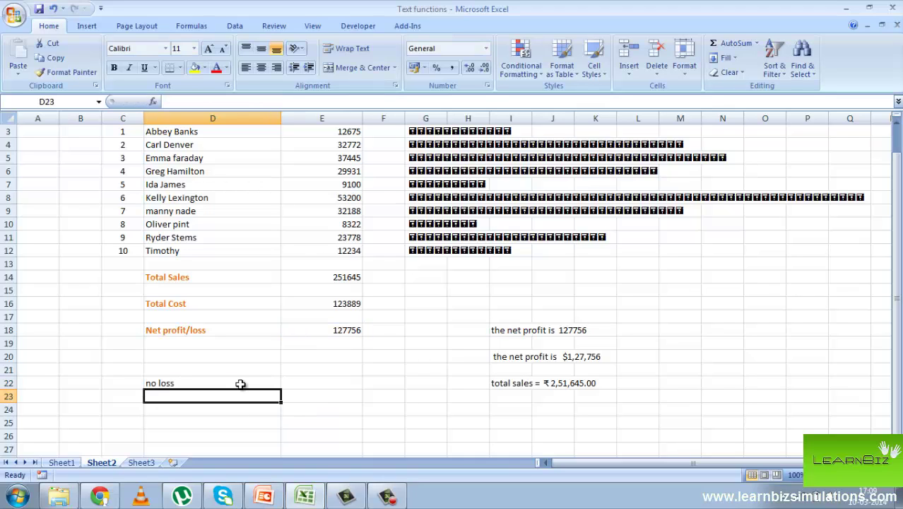
Step: Set the Total Cost value in E16 to 354444 to test the formula with a loss
{"action": "left_click", "coordinate": [317, 304]}
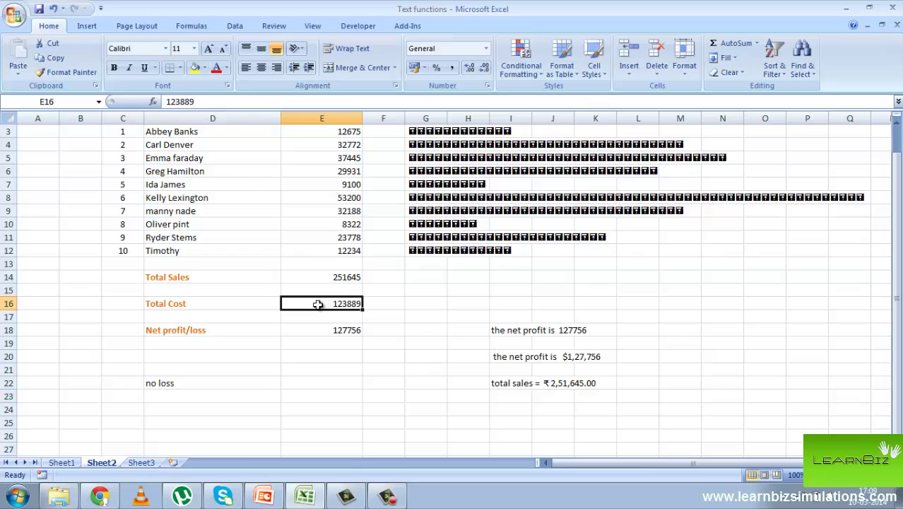
{"action": "type", "text": "354444"}
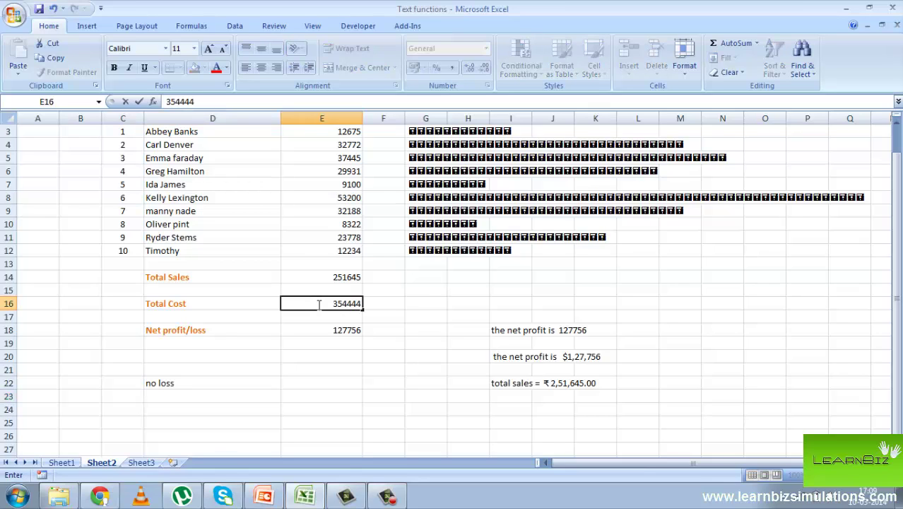
{"action": "key", "text": "Return"}
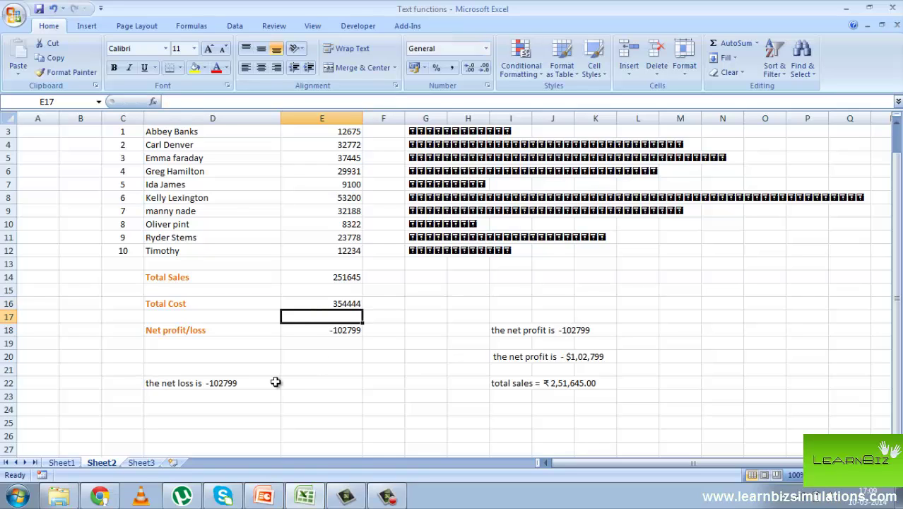
{"action": "left_click", "coordinate": [245, 399]}
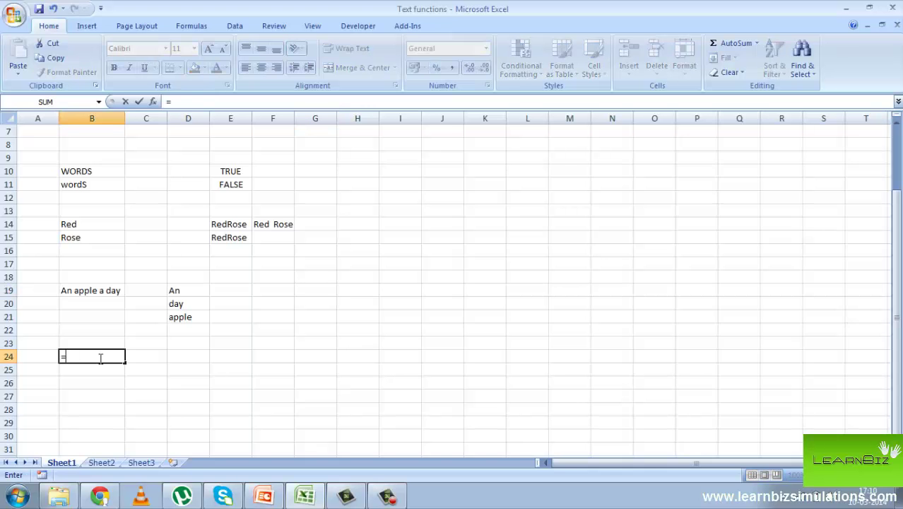
Step: Enter the formula =FIND("apple",B19,1) in cell B24 of Sheet1 to locate the word's starting position
{"action": "type", "text": "fi"}
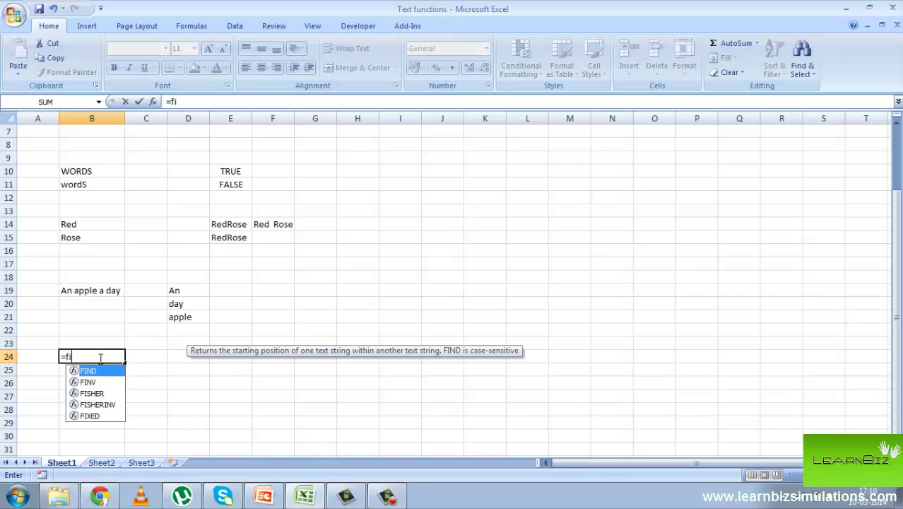
{"action": "type", "text": "nd"}
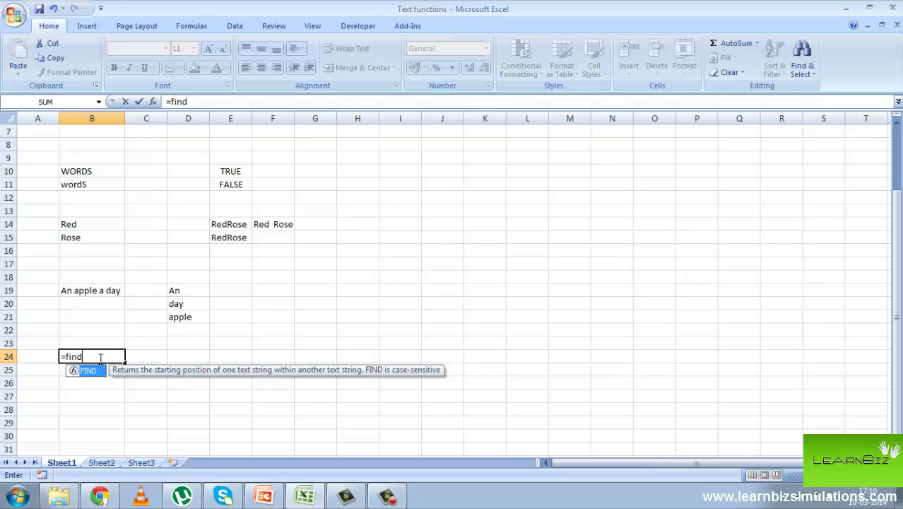
{"action": "type", "text": "("}
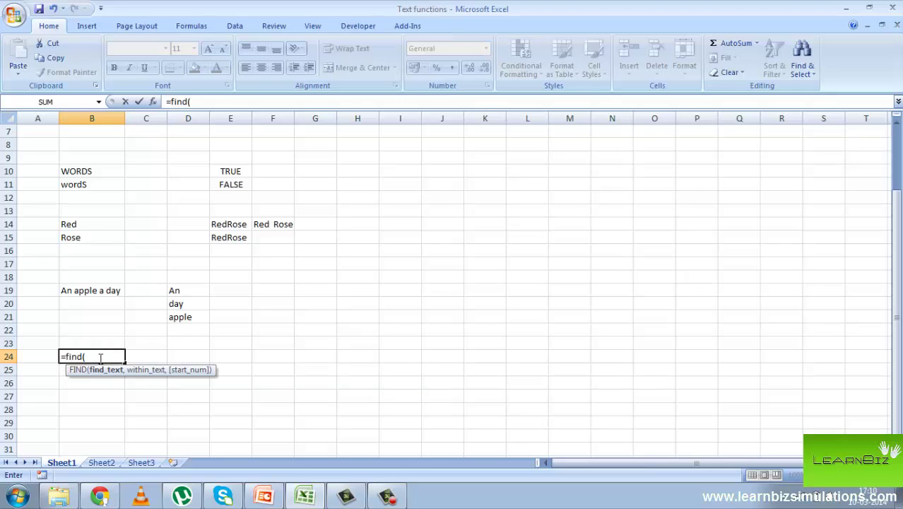
{"action": "type", "text": "\"apple\","}
{"action": "left_click", "coordinate": [105, 292]}
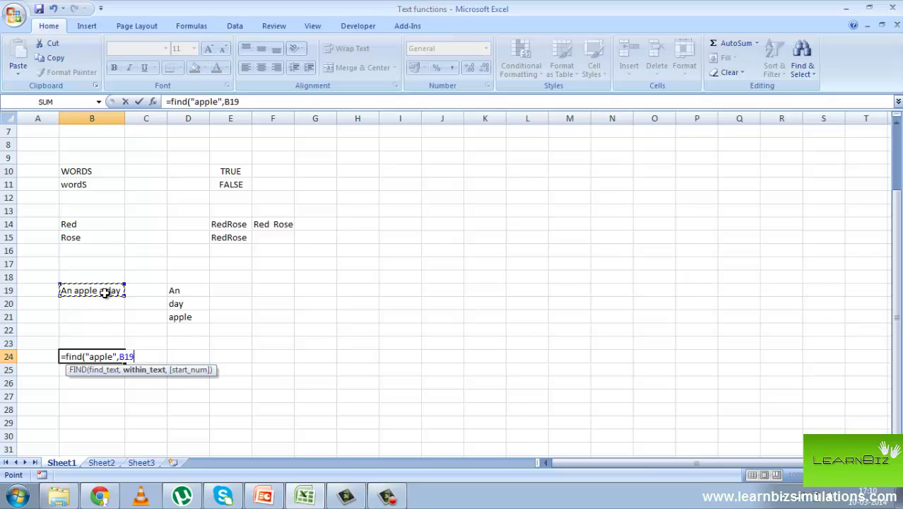
{"action": "type", "text": ",1)"}
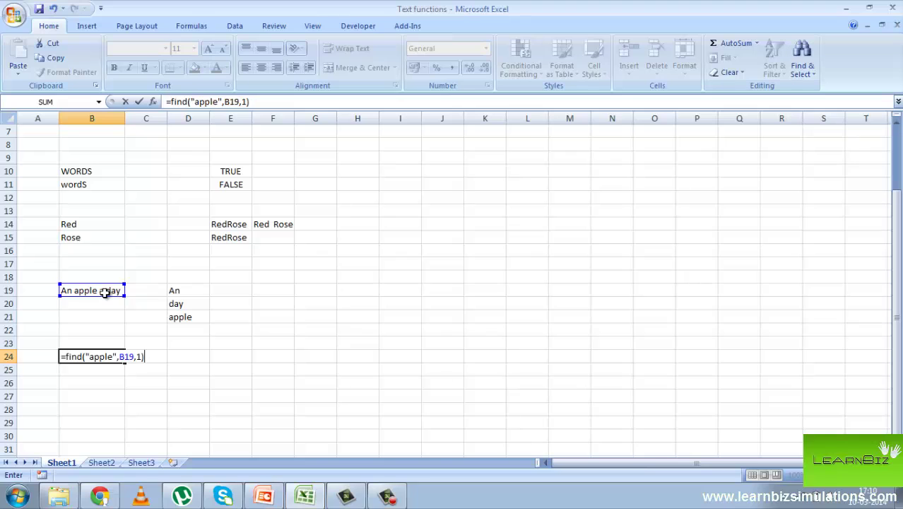
{"action": "key", "text": "Return"}
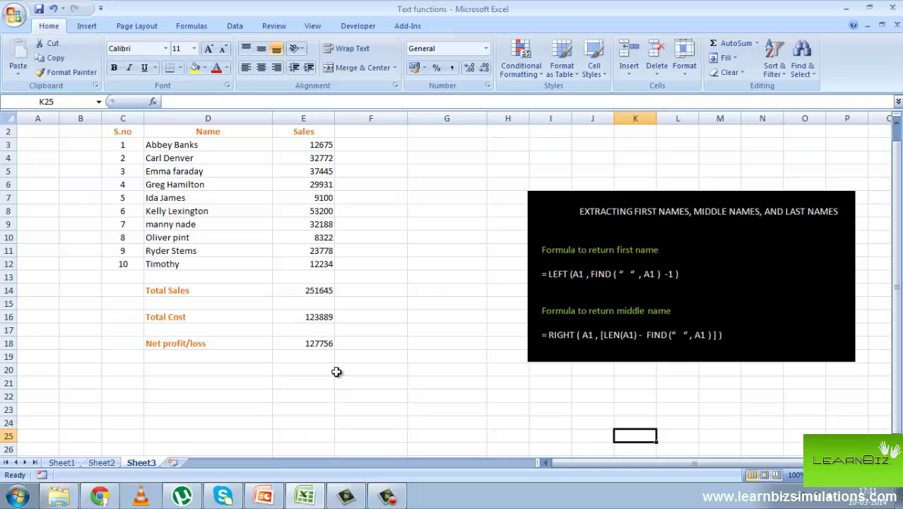
Step: Add the column heading "First name" in cell F2 of Sheet3, beside the Sales column
{"action": "left_click", "coordinate": [383, 131]}
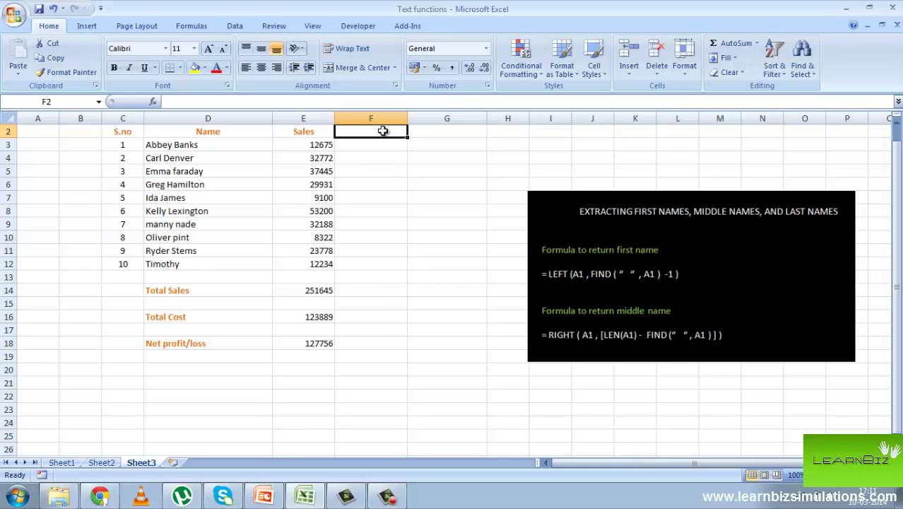
{"action": "type", "text": "First"}
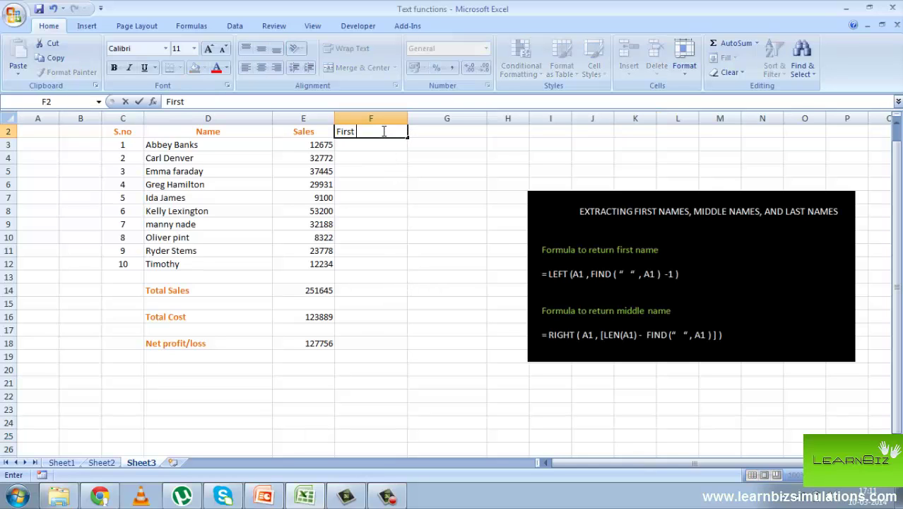
{"action": "type", "text": " name"}
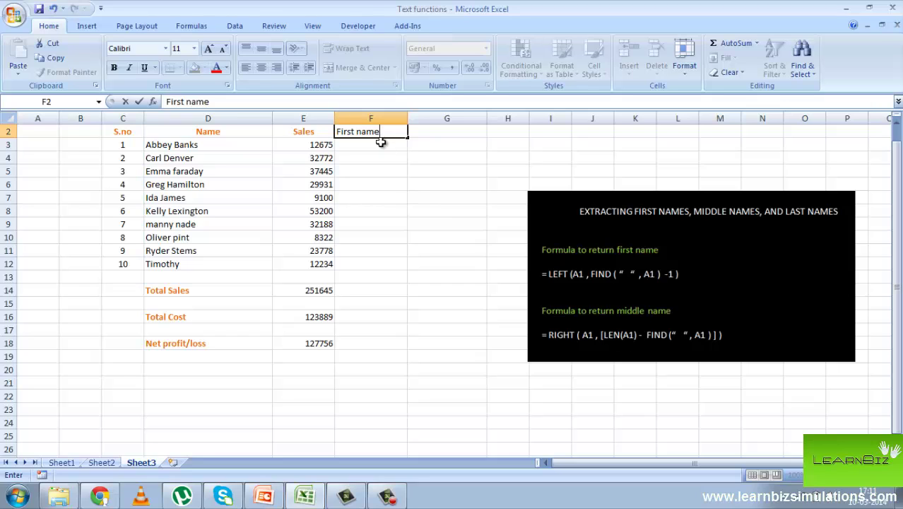
Step: Extract the first name in F3 with =LEFT(D3,FIND(" ",D3)-1) and fill the formula down through F12
{"action": "left_click", "coordinate": [380, 144]}
{"action": "type", "text": "="}
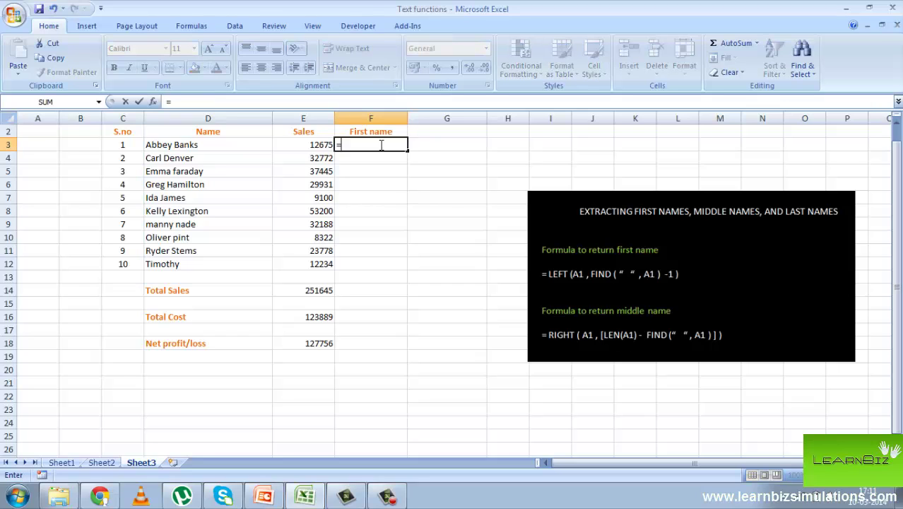
{"action": "type", "text": "left("}
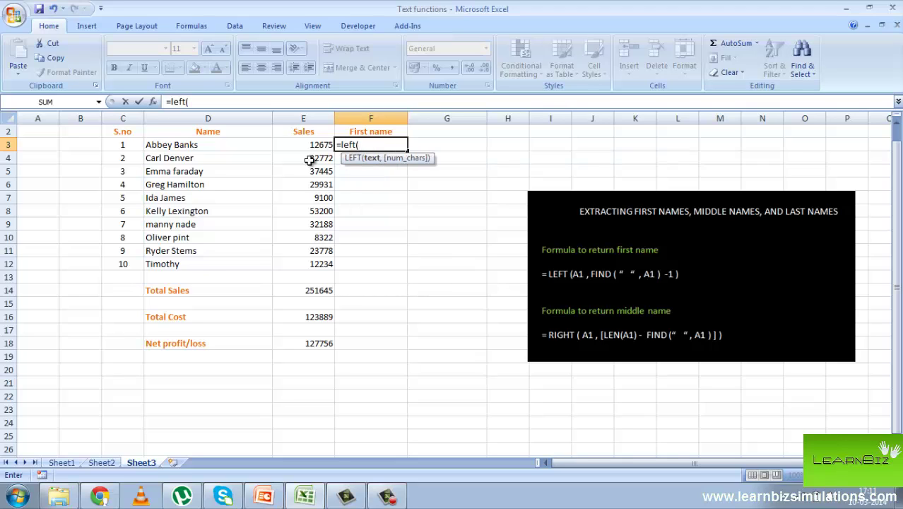
{"action": "left_click", "coordinate": [246, 145]}
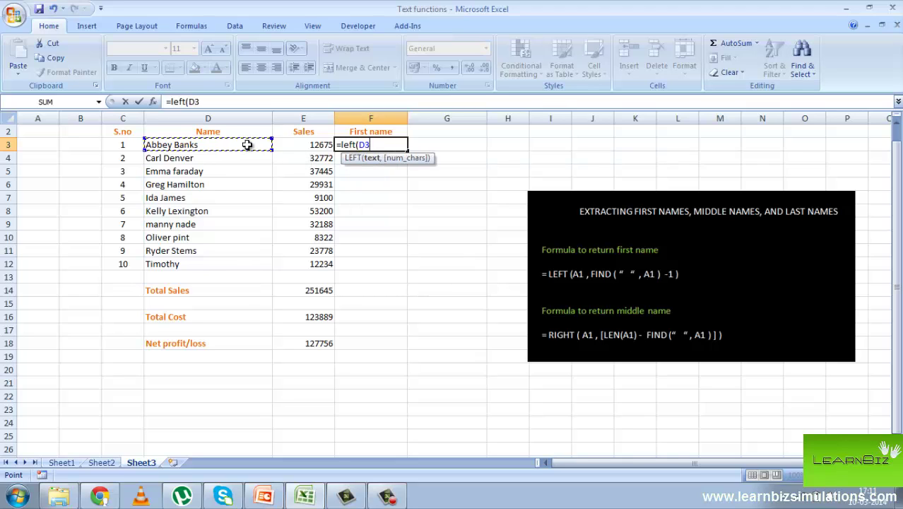
{"action": "type", "text": ",fin"}
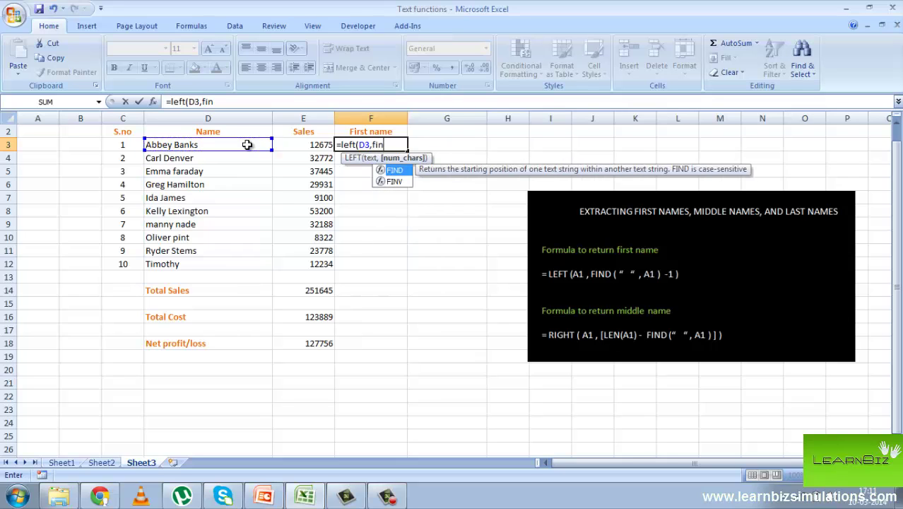
{"action": "type", "text": "d("}
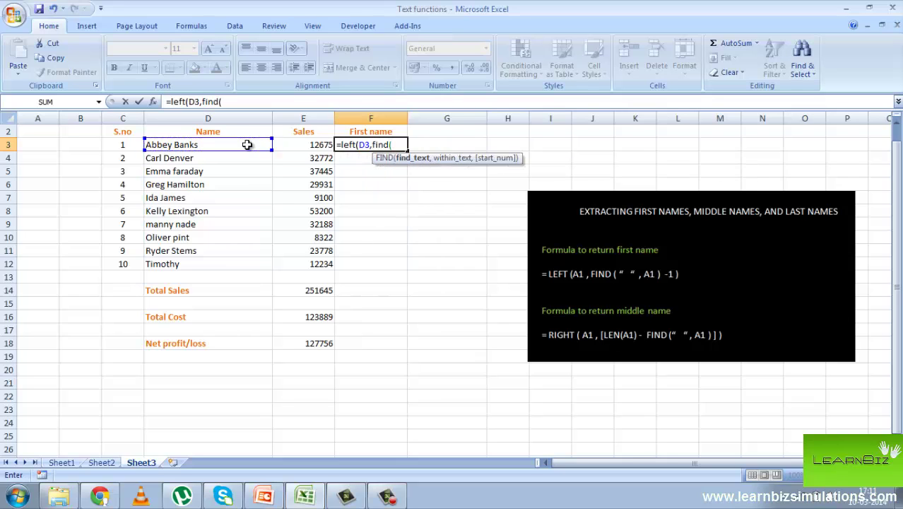
{"action": "type", "text": "\" \","}
{"action": "left_click", "coordinate": [221, 144]}
{"action": "type", "text": ")-"}
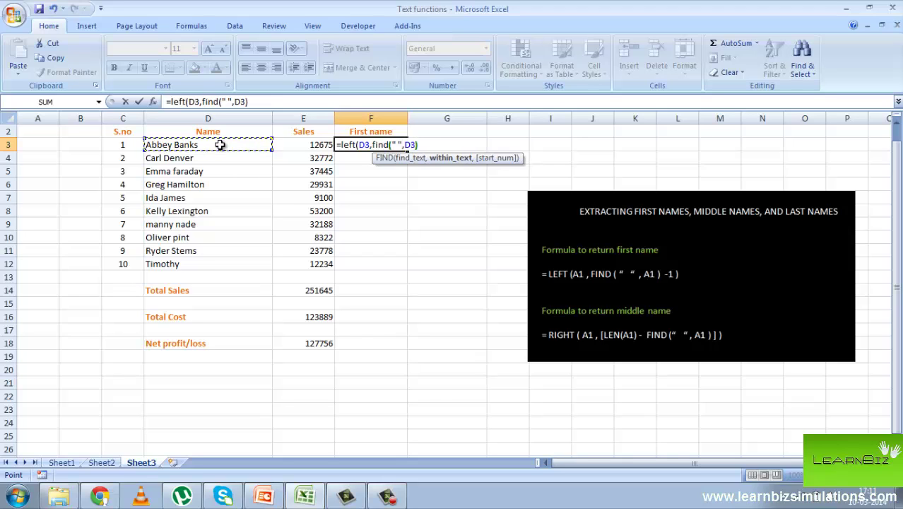
{"action": "type", "text": "1)"}
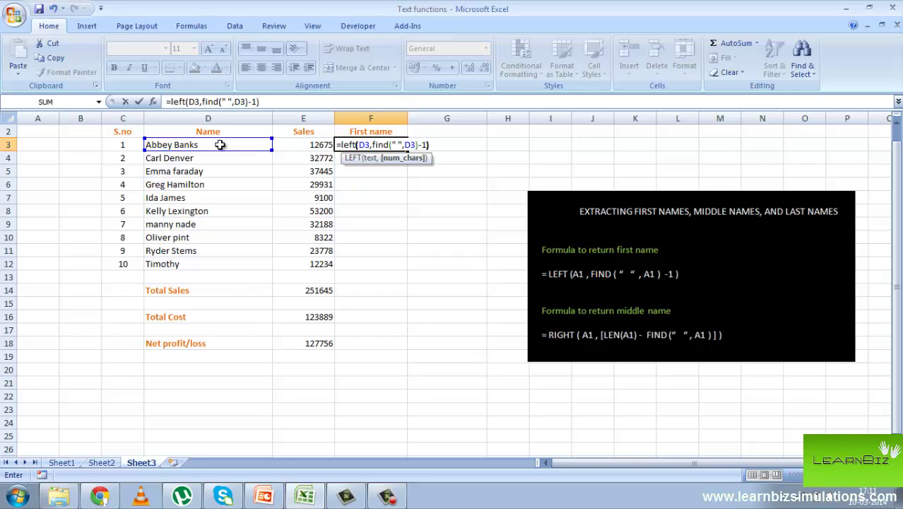
{"action": "key", "text": "Return"}
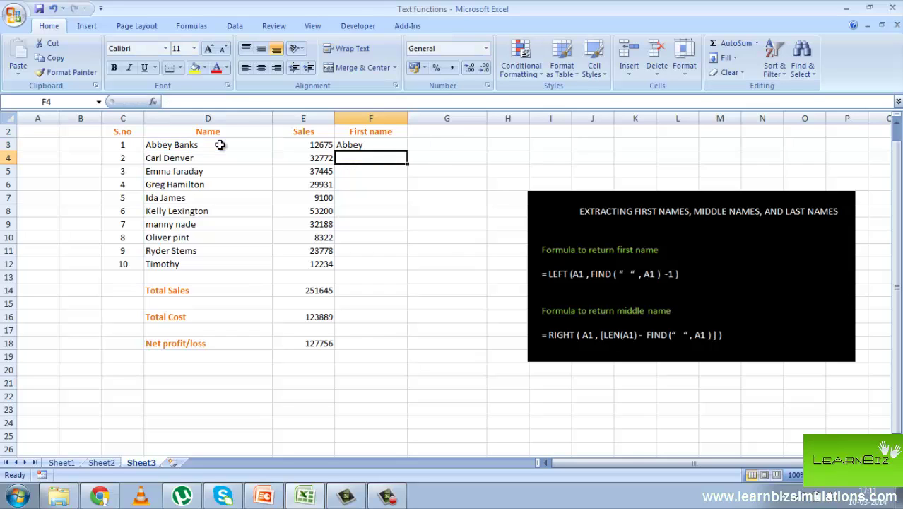
{"action": "left_click", "coordinate": [375, 145]}
{"action": "left_click_drag", "start_coordinate": [407, 148], "coordinate": [390, 265]}
Step: Add the column heading "Last name" in cell G2, beside the First name column
{"action": "left_click", "coordinate": [437, 133]}
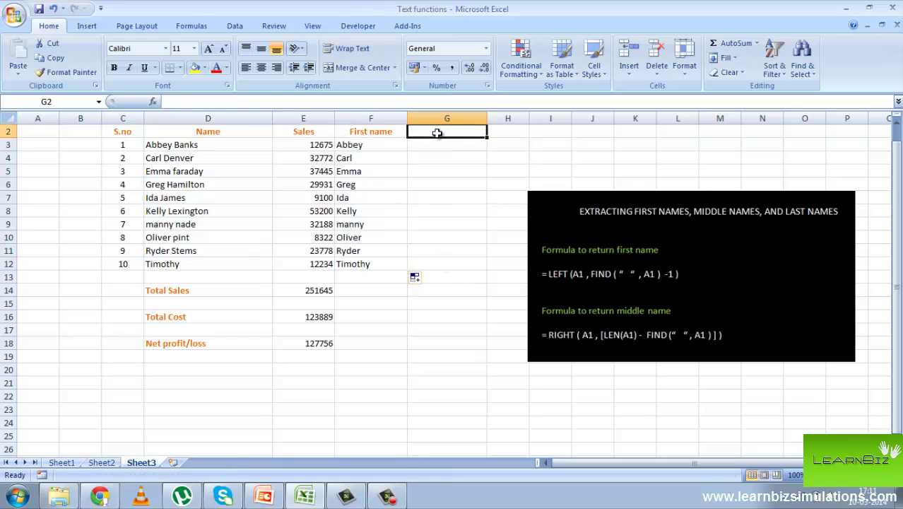
{"action": "type", "text": "Last"}
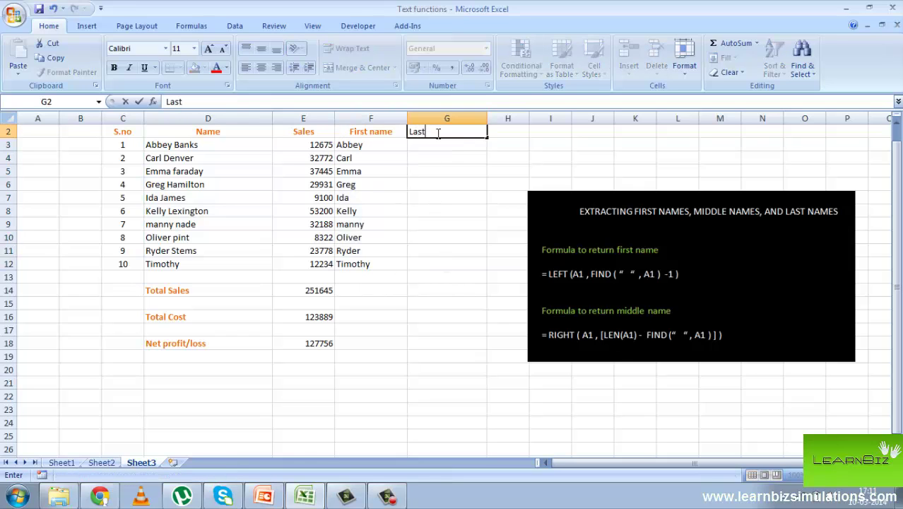
{"action": "type", "text": " name"}
Step: Enter the formula =RIGHT(D3,(LEN(D3)-FIND(" ",D3))) in cell G3 to extract the last name from the full name
{"action": "left_click", "coordinate": [440, 144]}
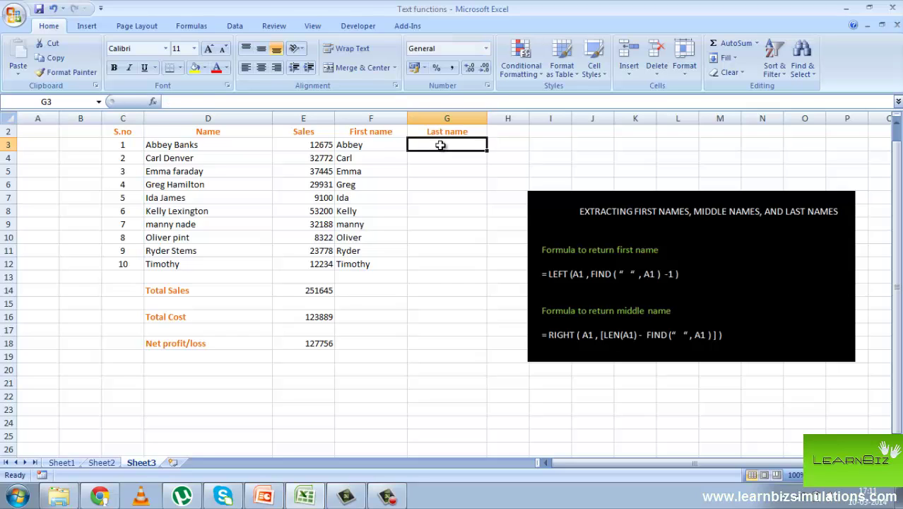
{"action": "type", "text": "=right"}
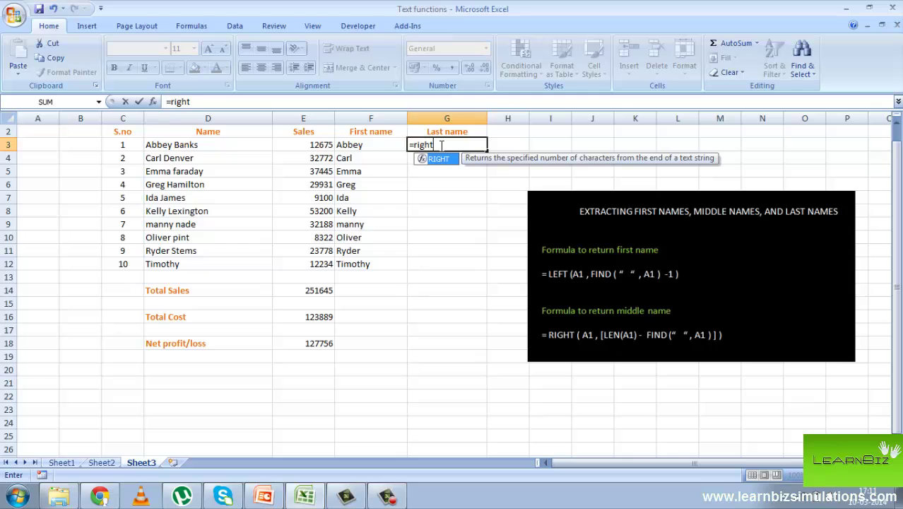
{"action": "type", "text": "("}
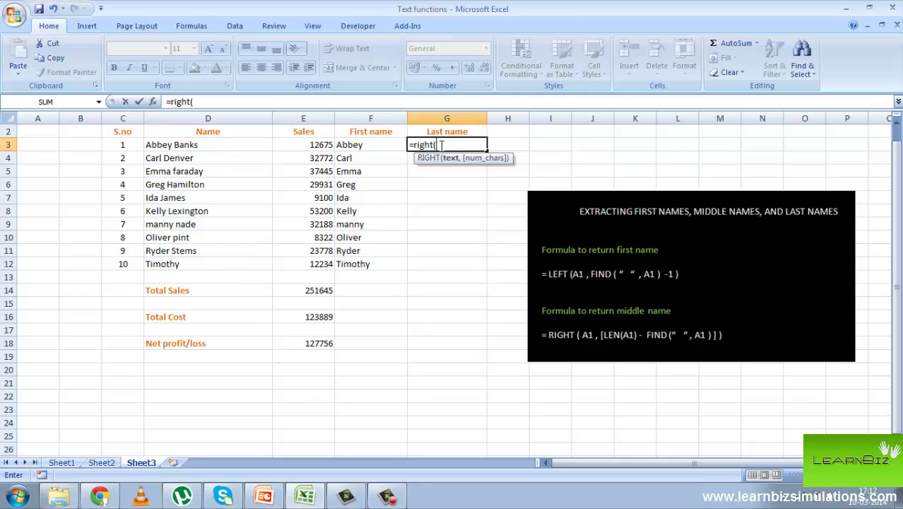
{"action": "left_click", "coordinate": [214, 141]}
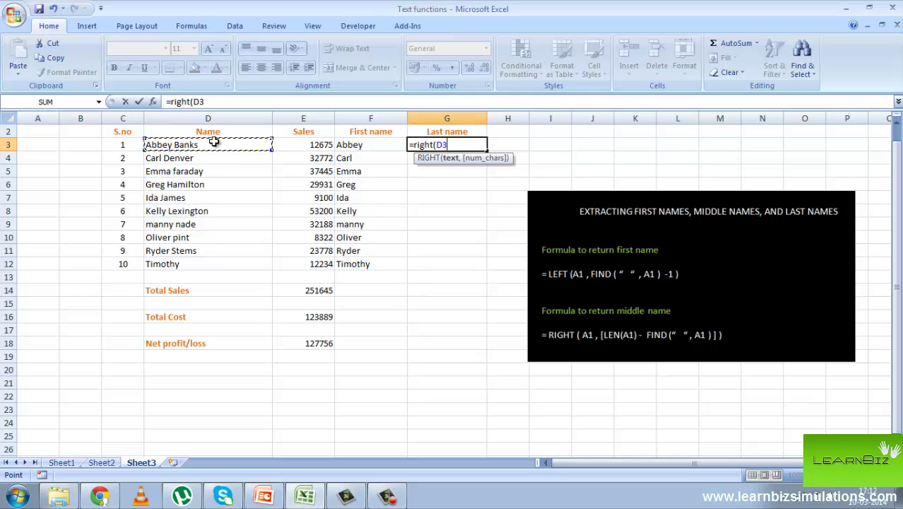
{"action": "type", "text": ",(len("}
{"action": "left_click", "coordinate": [226, 143]}
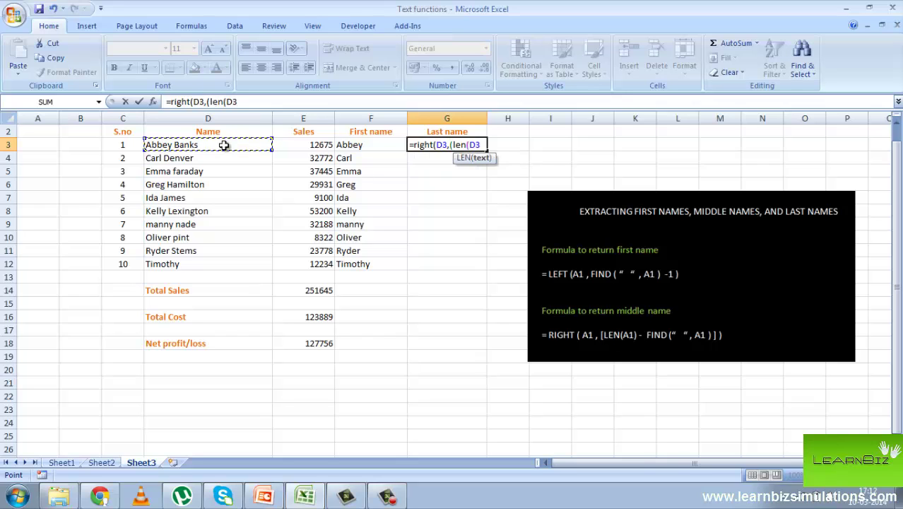
{"action": "type", "text": ")-fin"}
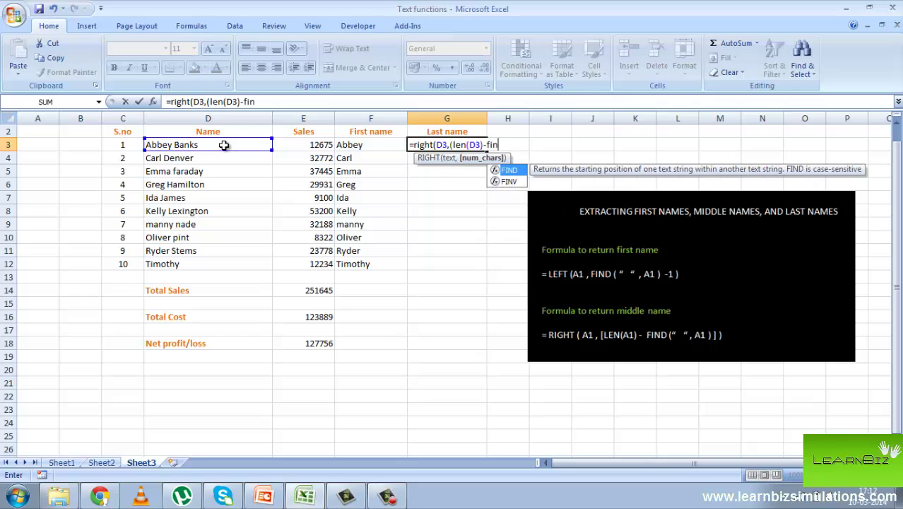
{"action": "type", "text": "d"}
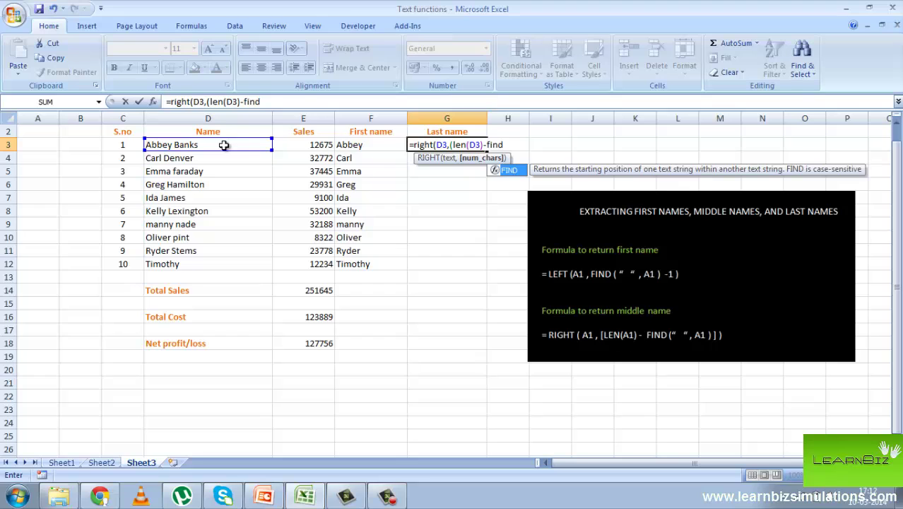
{"action": "type", "text": "(\" \",D3))"}
{"action": "key", "text": "Return"}
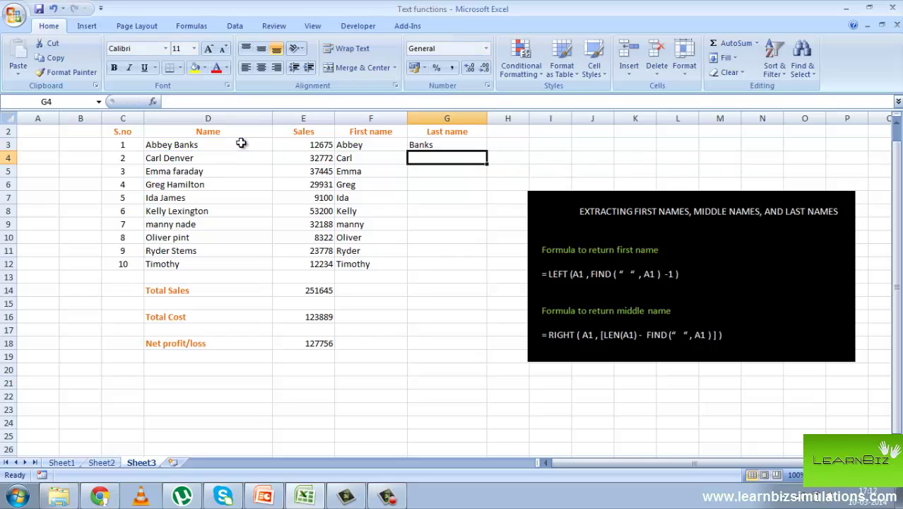
Step: Fill the last-name formula from G3 down through G12
{"action": "left_click", "coordinate": [458, 145]}
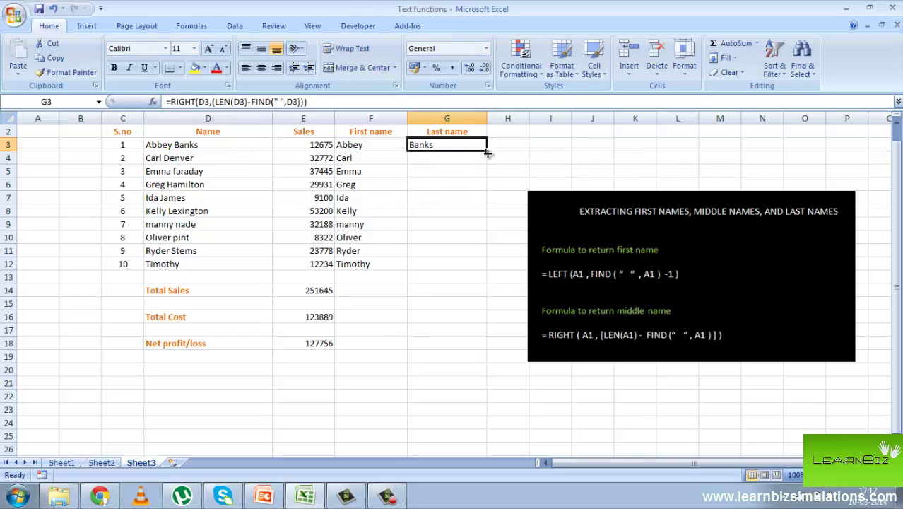
{"action": "left_click_drag", "start_coordinate": [486, 150], "coordinate": [485, 264]}
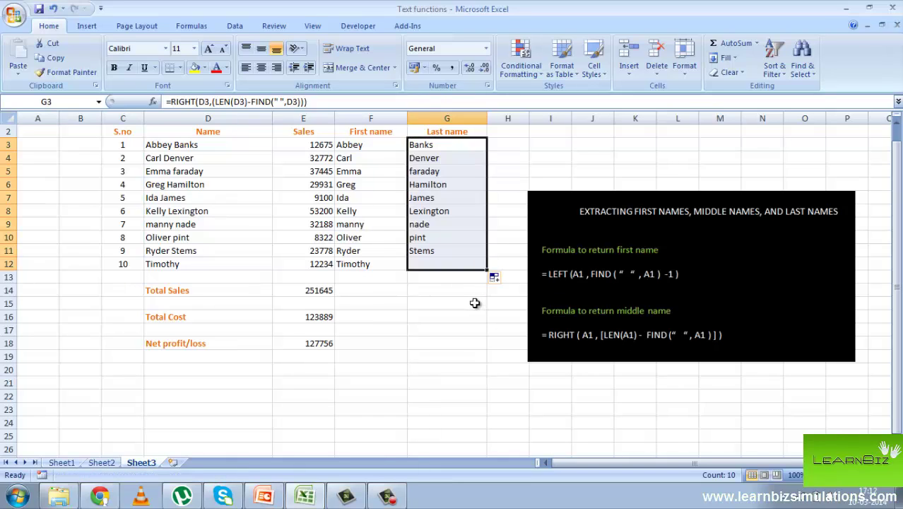
{"action": "left_click", "coordinate": [471, 297]}
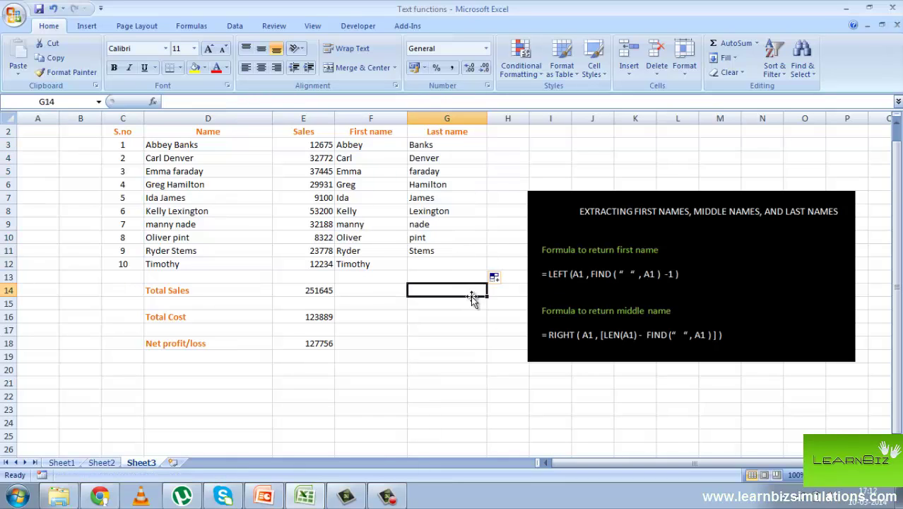